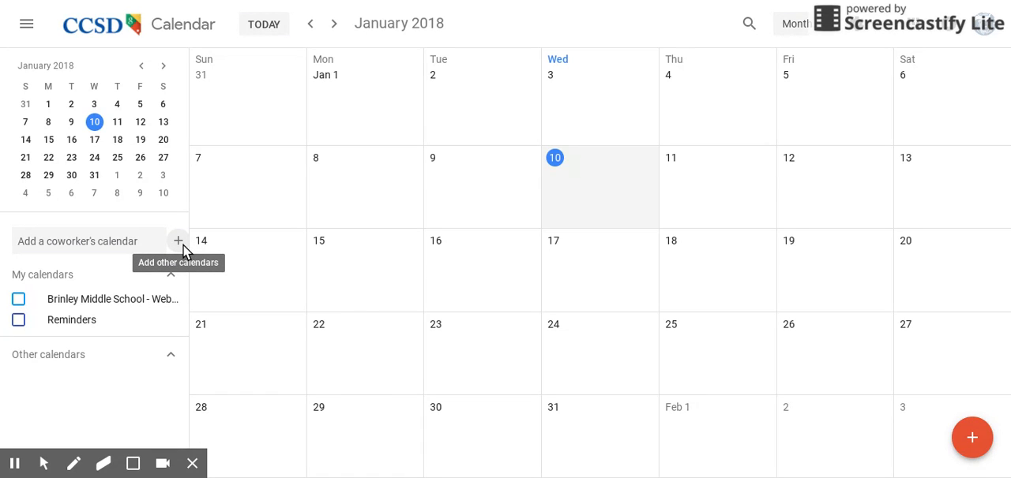
# Step: Create a new calendar named Test and return to the month view
pyautogui.click(180, 245)
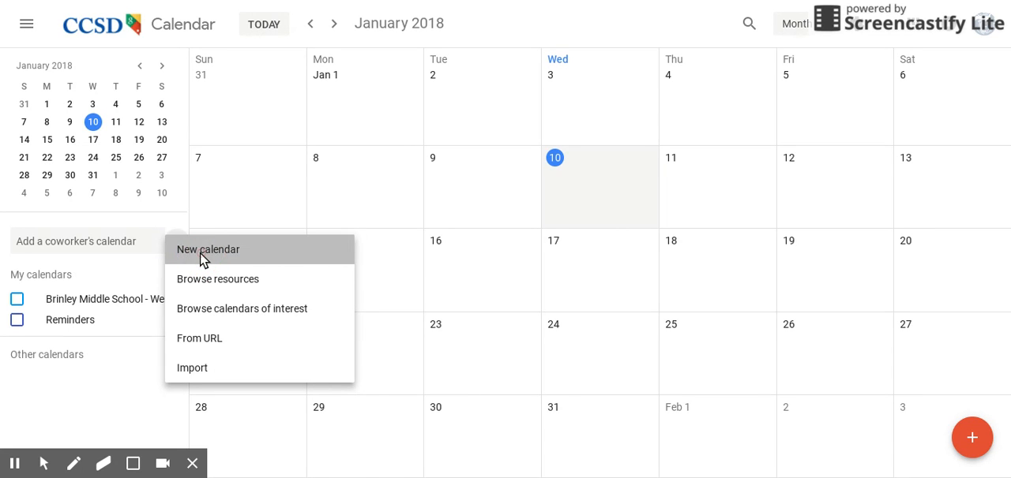
pyautogui.click(201, 255)
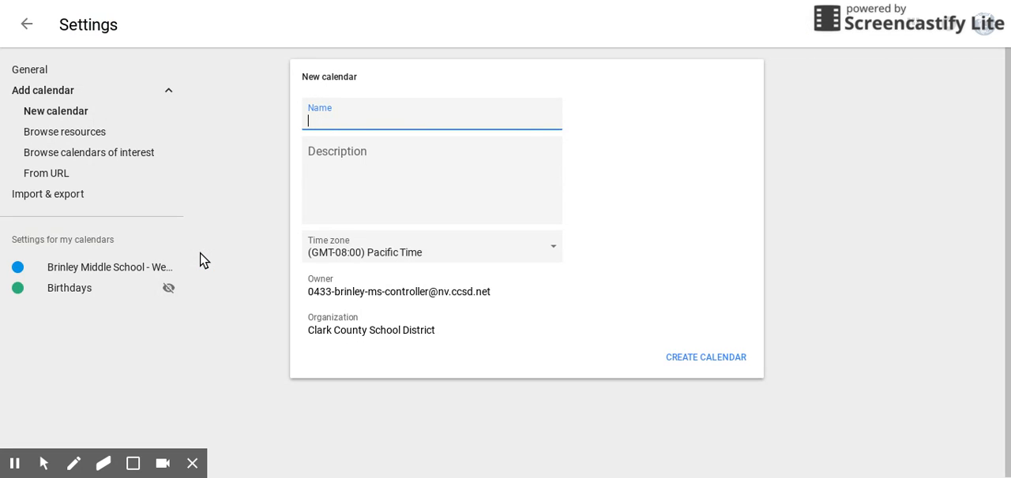
pyautogui.write('Test')
pyautogui.click(707, 365)
pyautogui.click(705, 357)
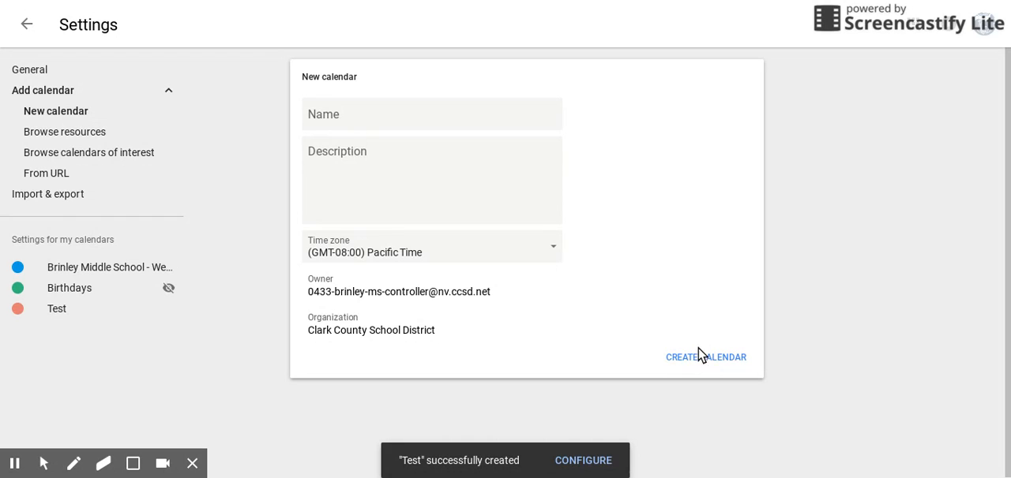
pyautogui.click(28, 25)
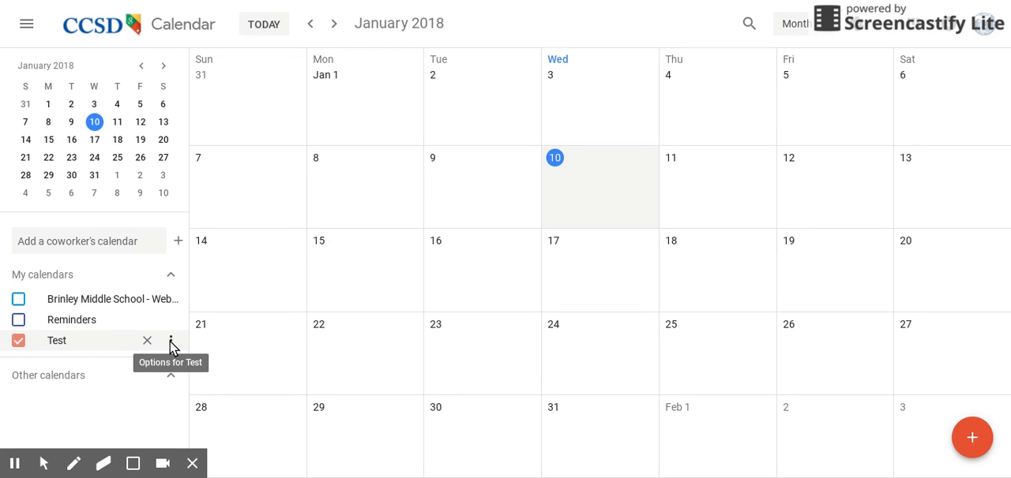
# Step: Open the Test calendar's sharing settings and start adding specific people
pyautogui.click(171, 344)
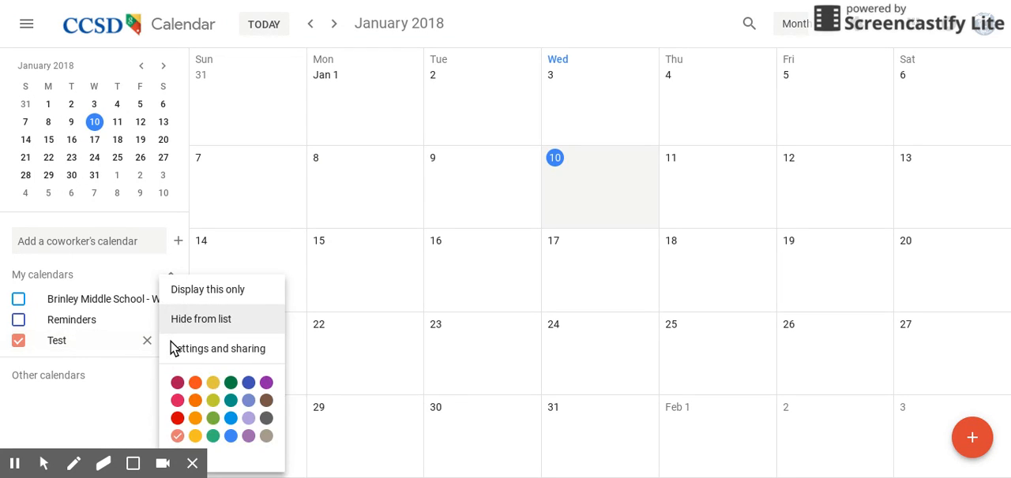
pyautogui.click(234, 350)
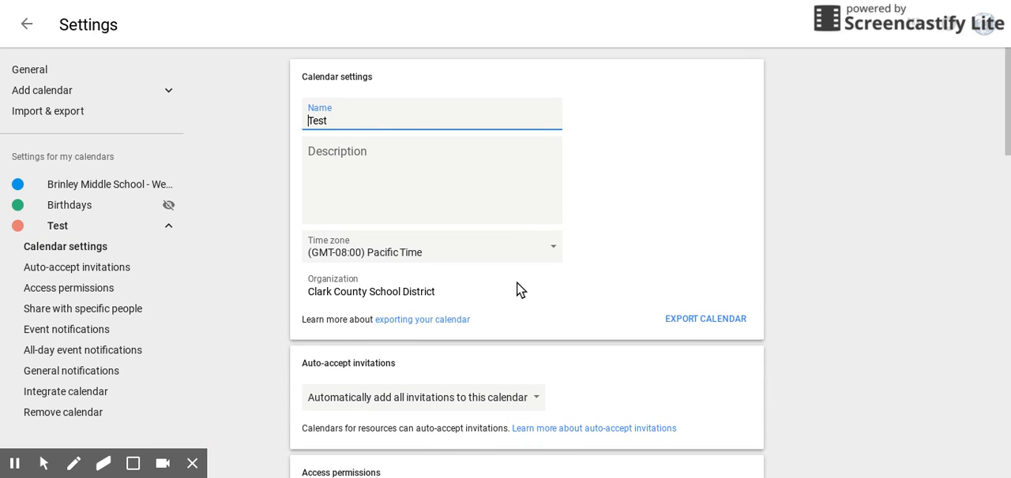
pyautogui.click(76, 316)
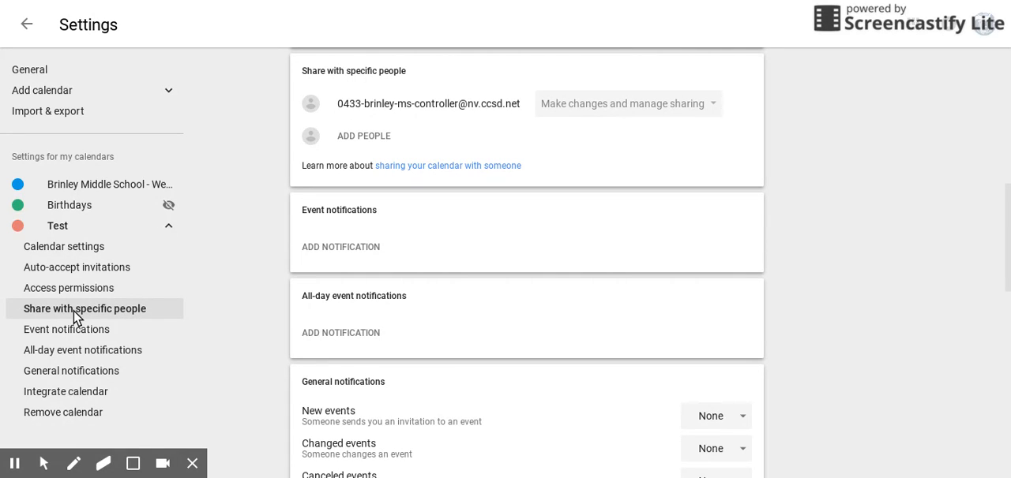
pyautogui.click(119, 317)
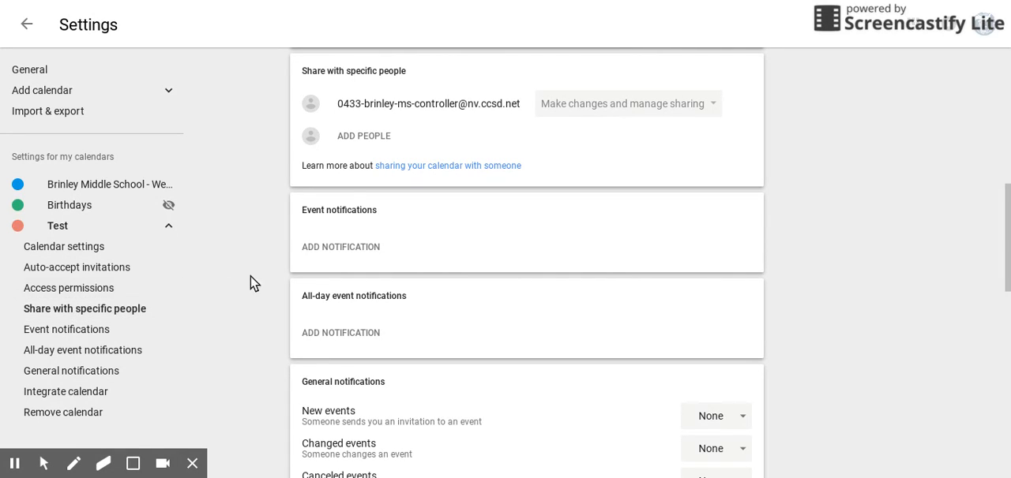
pyautogui.click(376, 140)
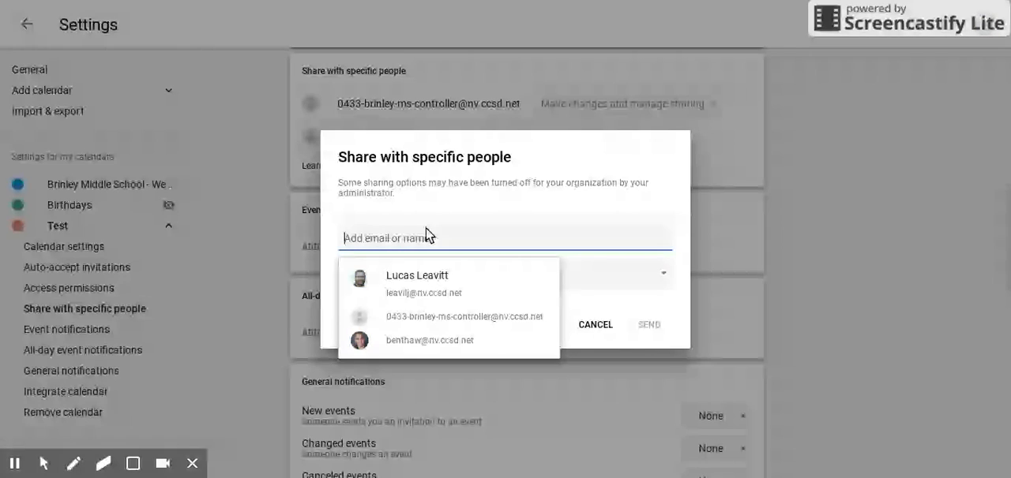
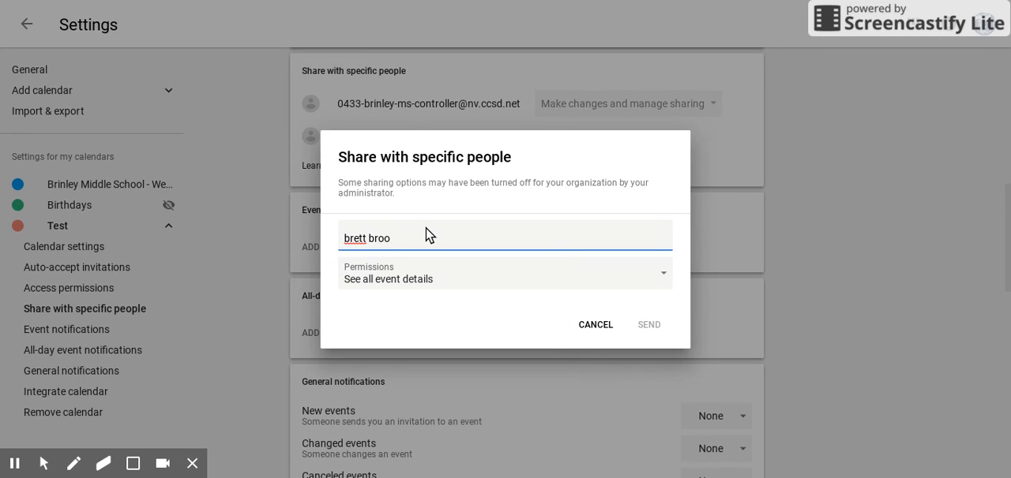
# Step: Look up a school colleague by name and add them as the first recipient of the shared calendar
pyautogui.write('oo')
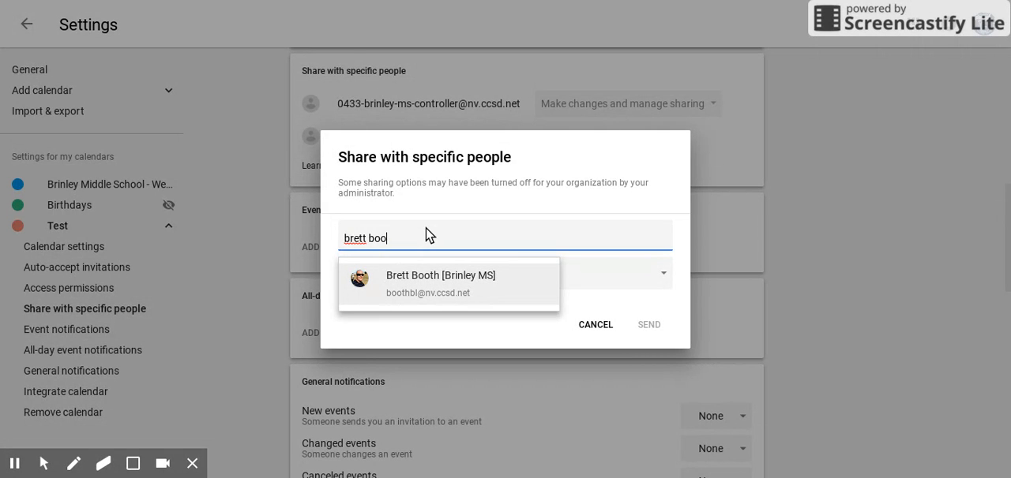
pyautogui.click(401, 281)
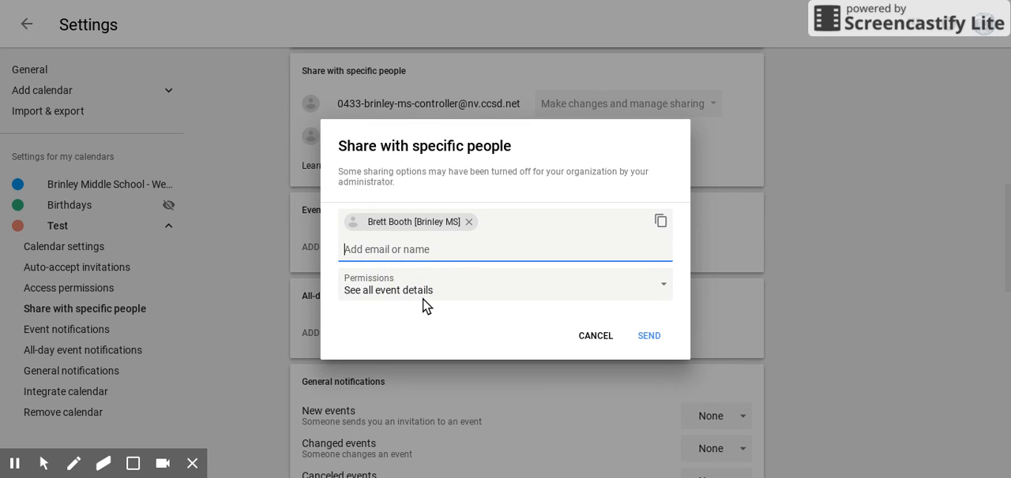
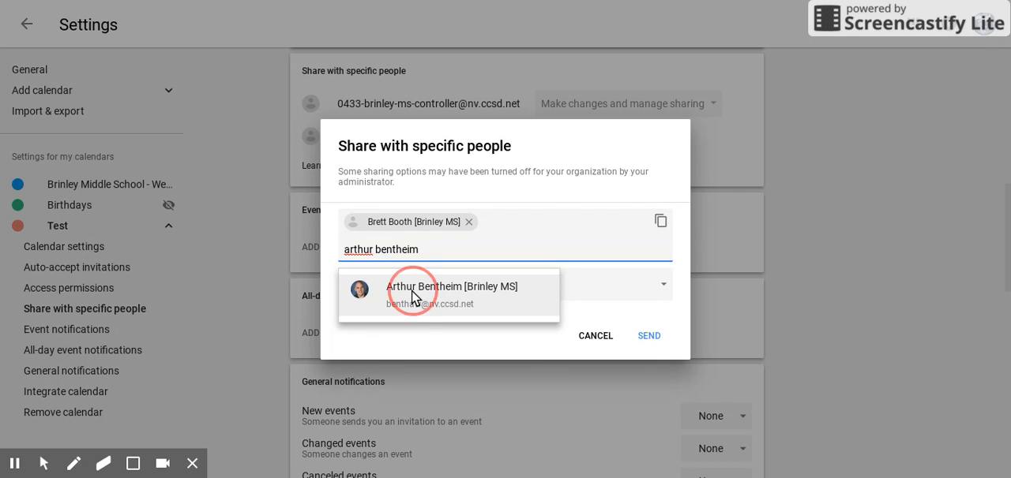
# Step: Add a second Brinley MS colleague by name as a recipient and remove the first one
pyautogui.click(413, 298)
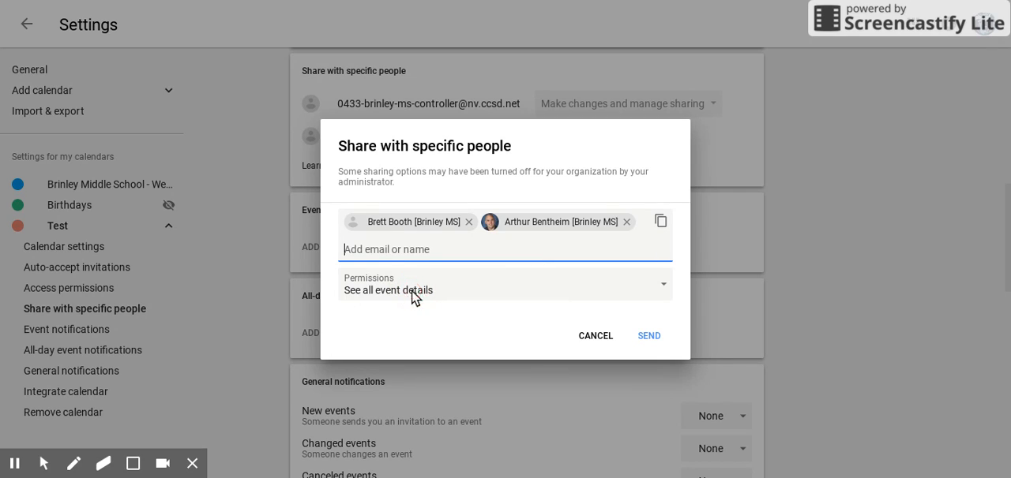
pyautogui.click(470, 223)
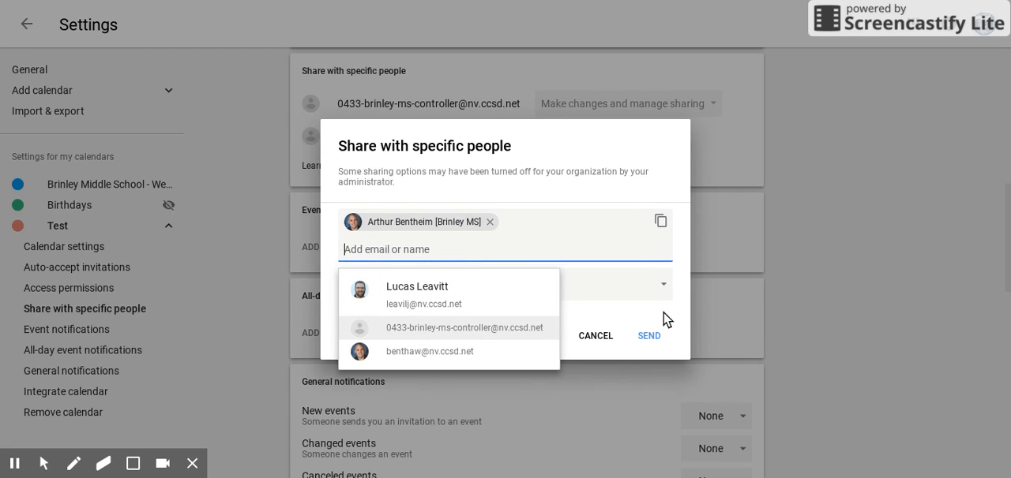
pyautogui.click(630, 322)
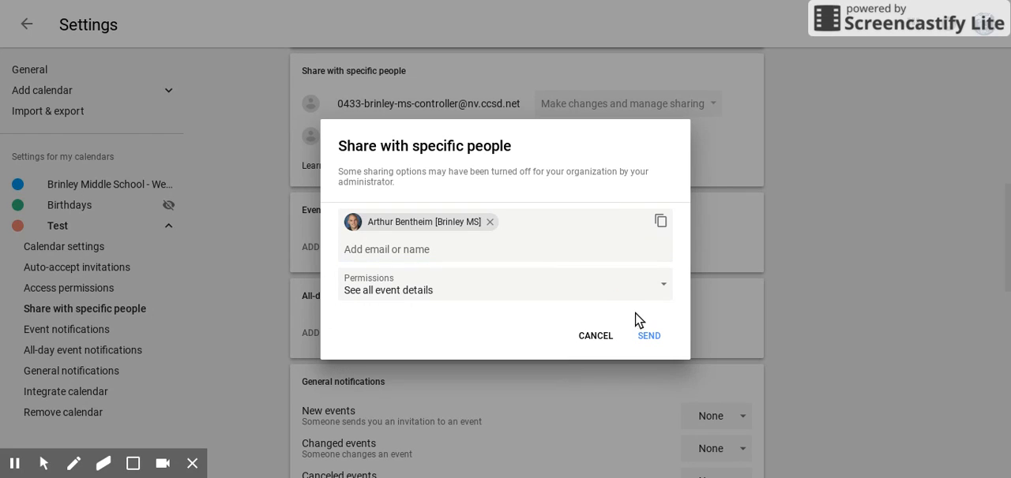
# Step: Share the calendar with the remaining colleague with the See all event details permission, and return to the month view
pyautogui.click(597, 295)
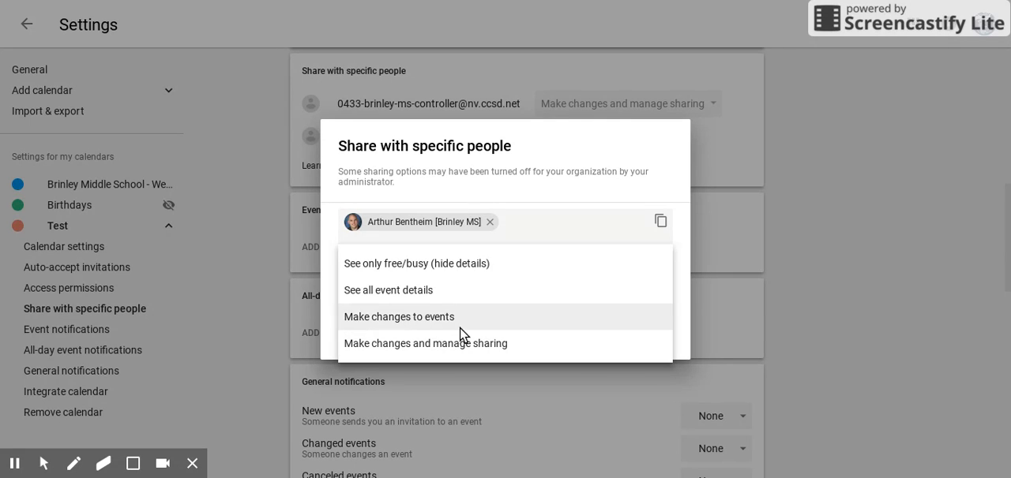
pyautogui.click(416, 299)
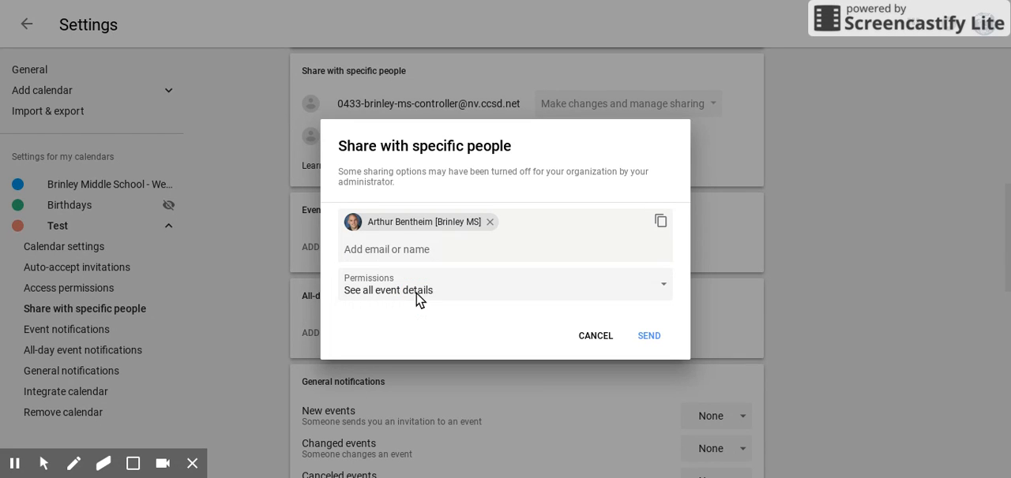
pyautogui.click(654, 341)
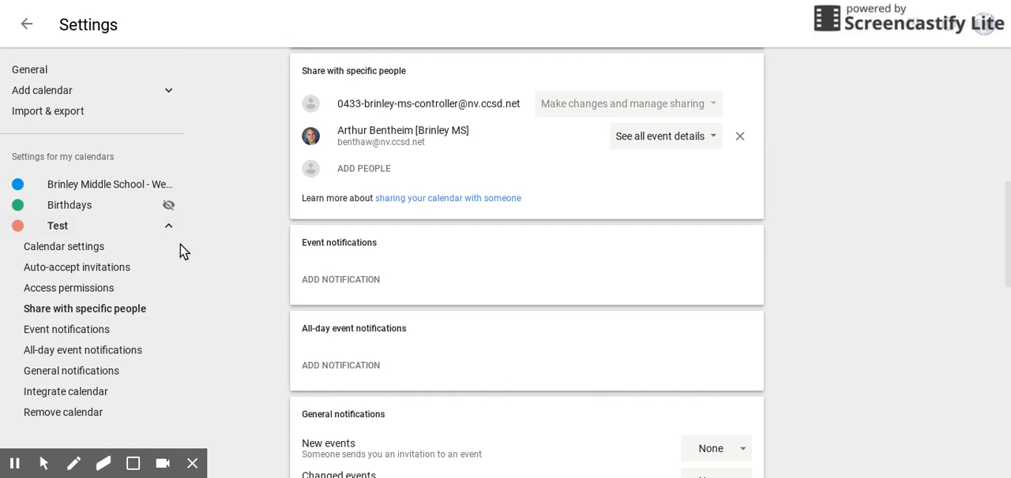
pyautogui.click(28, 28)
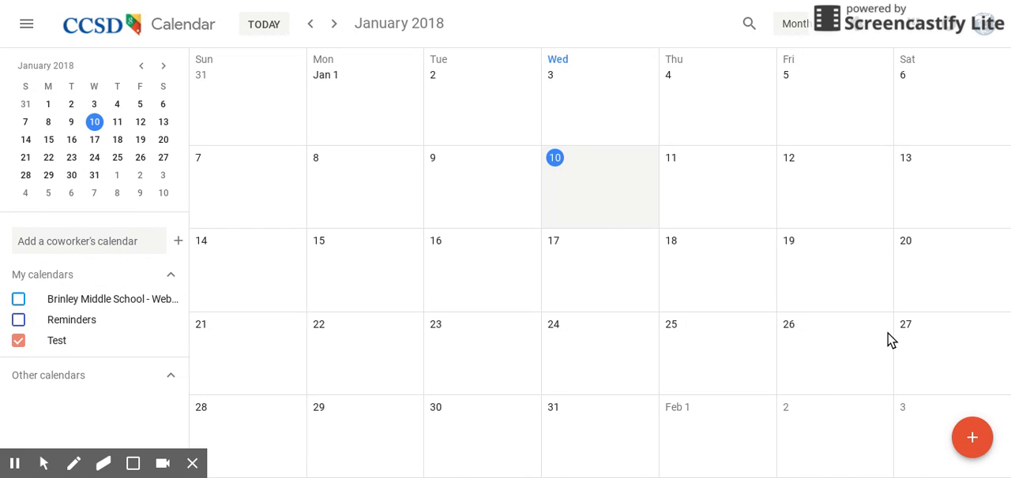
# Step: Start a new event titled Test and set its location to J. Harold Brinley Middle School
pyautogui.click(972, 442)
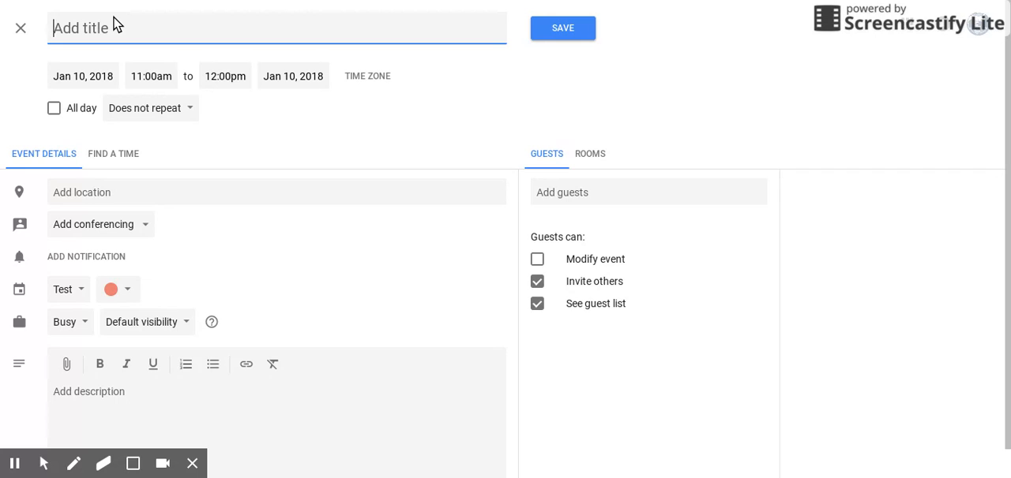
pyautogui.write('Test')
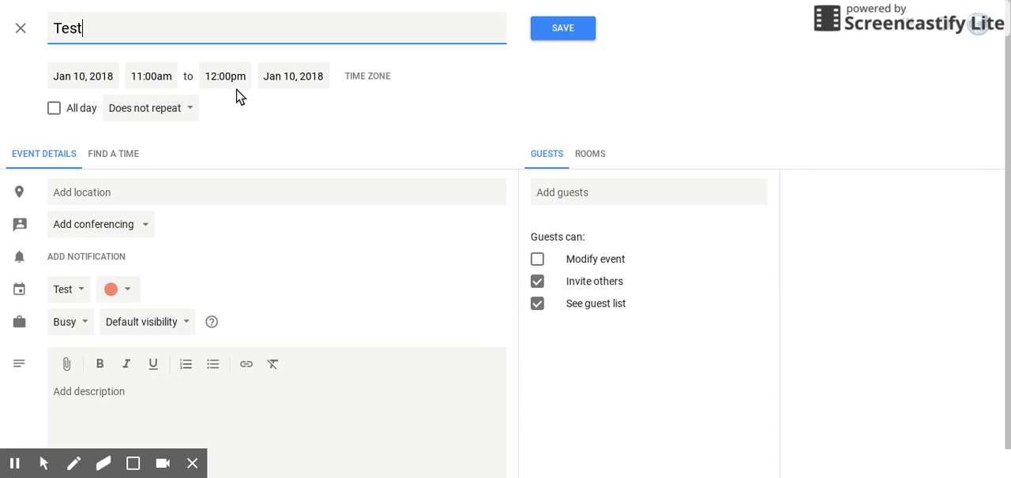
pyautogui.click(82, 194)
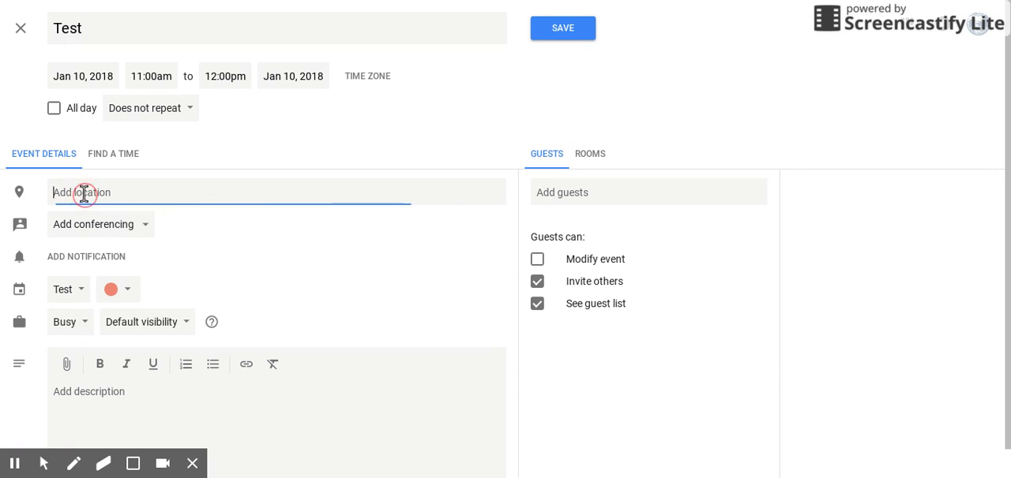
pyautogui.write('Brinley')
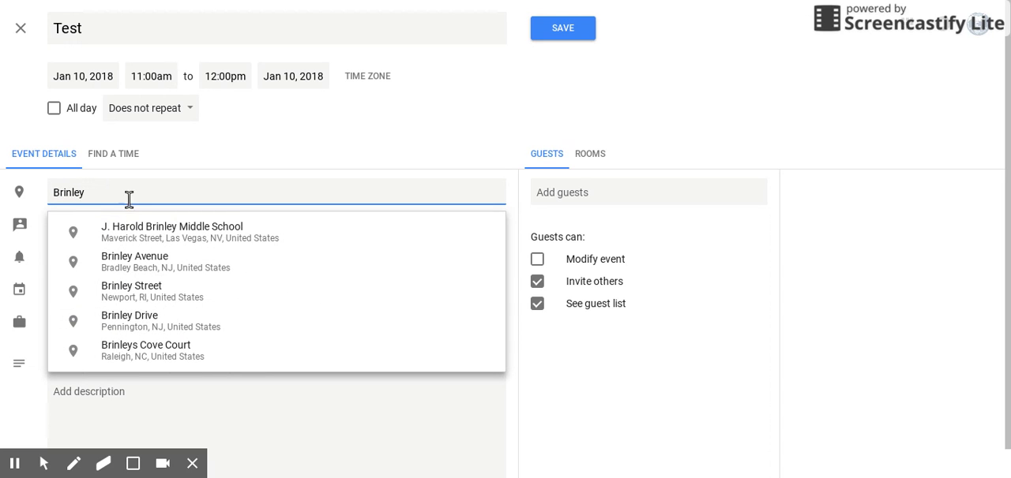
pyautogui.click(156, 228)
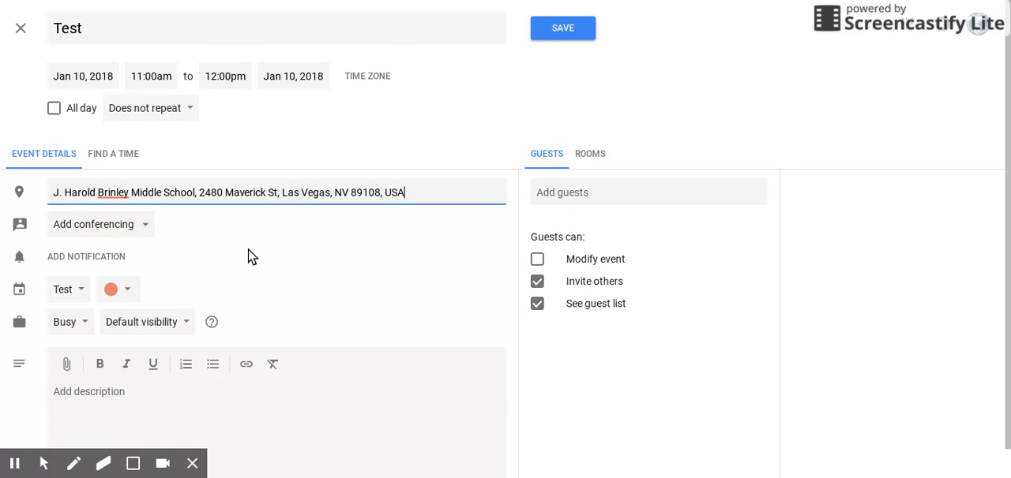
# Step: Assign the event to the Test calendar and save it without adding guests
pyautogui.click(75, 294)
pyautogui.click(77, 292)
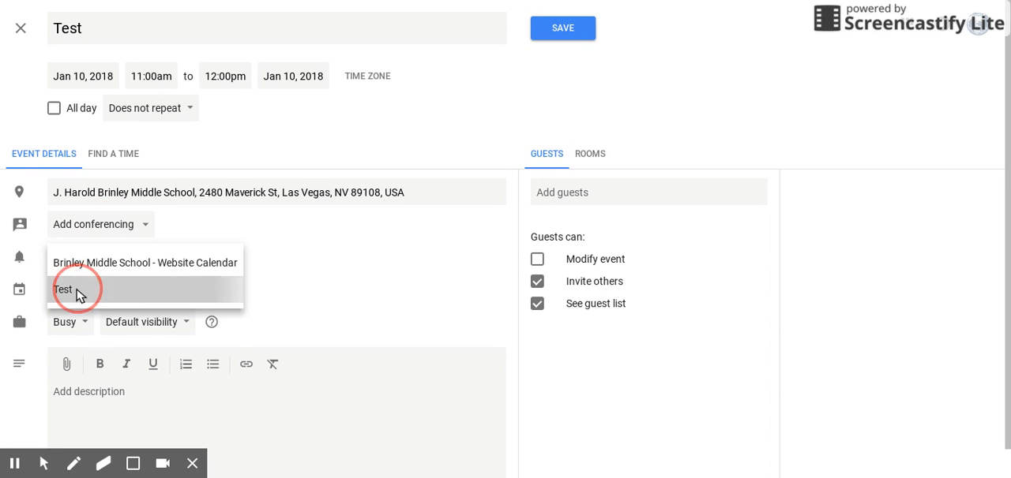
pyautogui.scroll(-1, 347, 300)
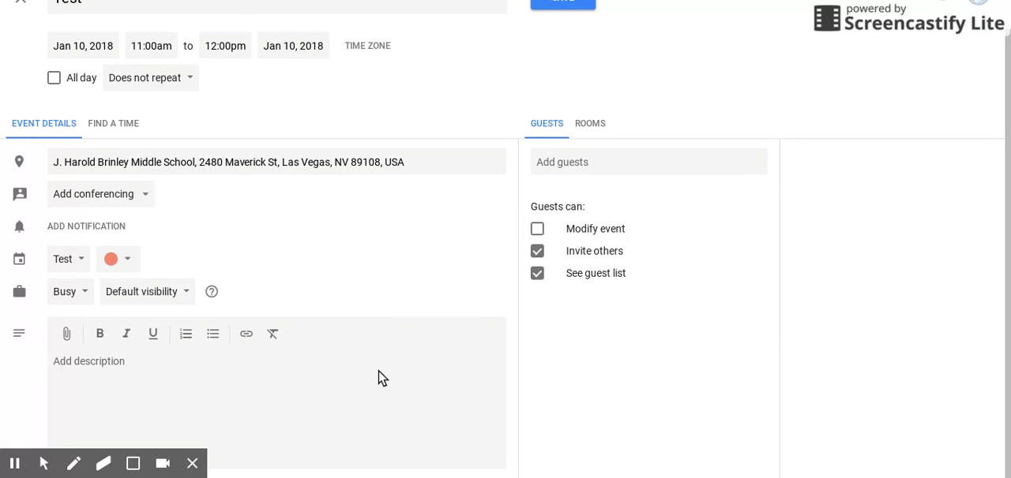
pyautogui.click(601, 164)
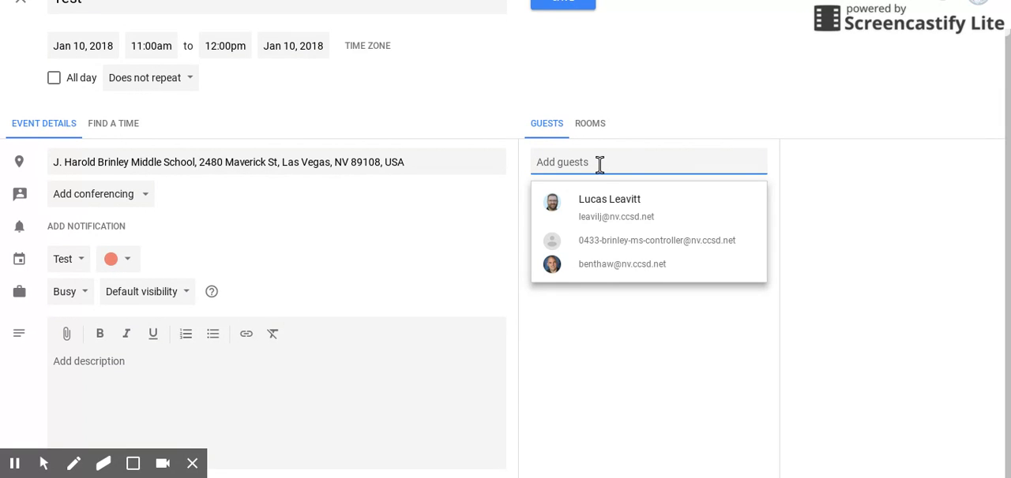
pyautogui.click(662, 138)
pyautogui.scroll(2, 292, 239)
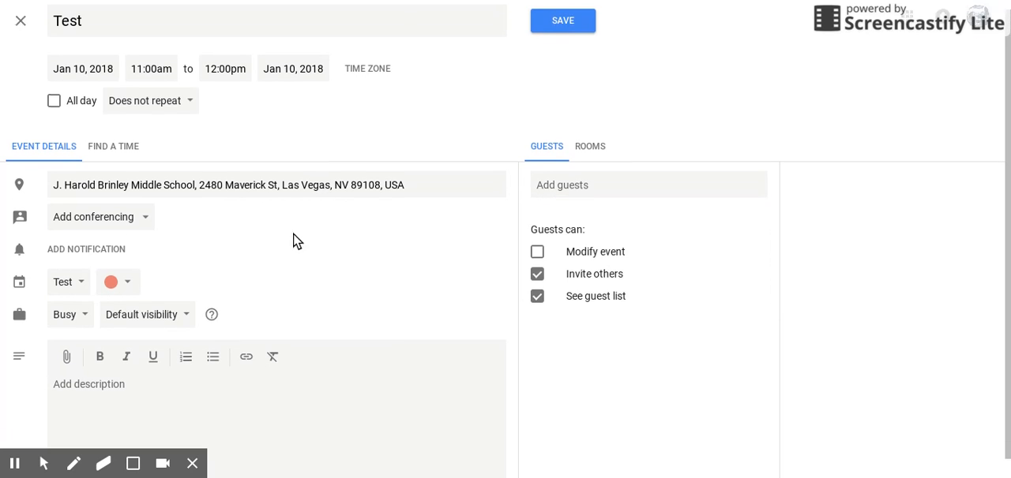
pyautogui.click(561, 29)
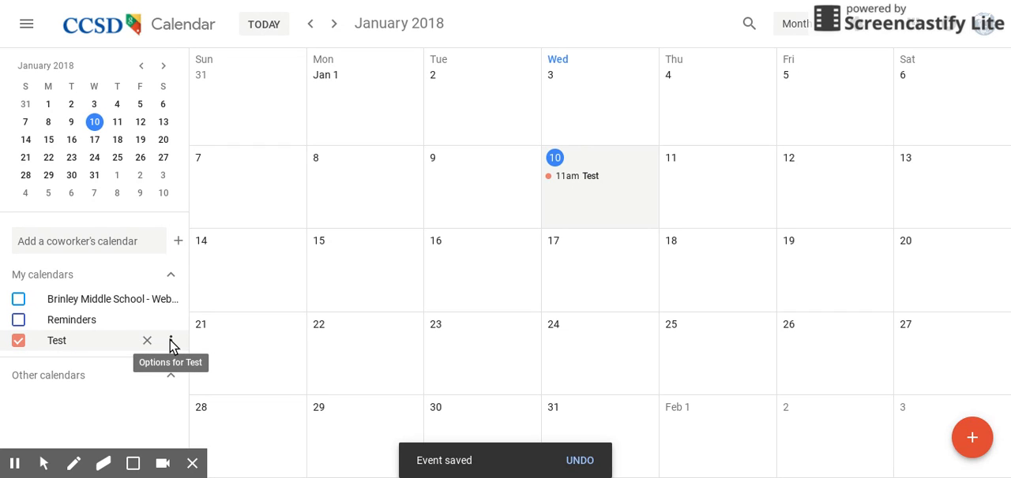
# Step: Change the Test calendar's color to Blueberry and show the Brinley Middle School website calendar alongside it
pyautogui.click(171, 342)
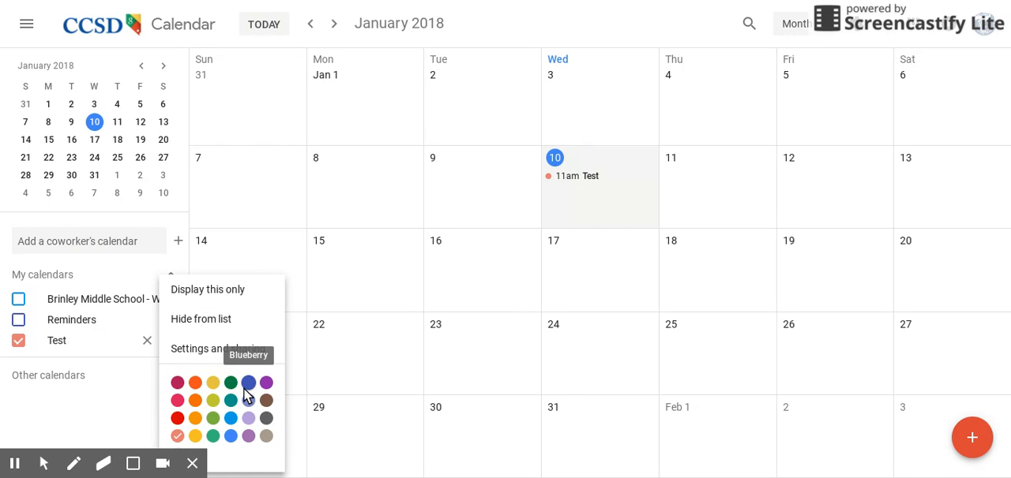
pyautogui.click(249, 385)
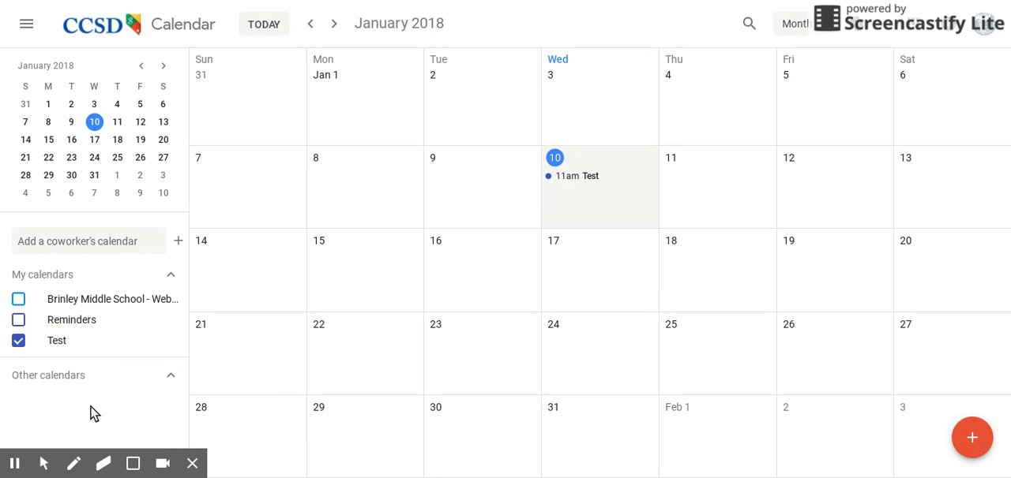
pyautogui.click(19, 301)
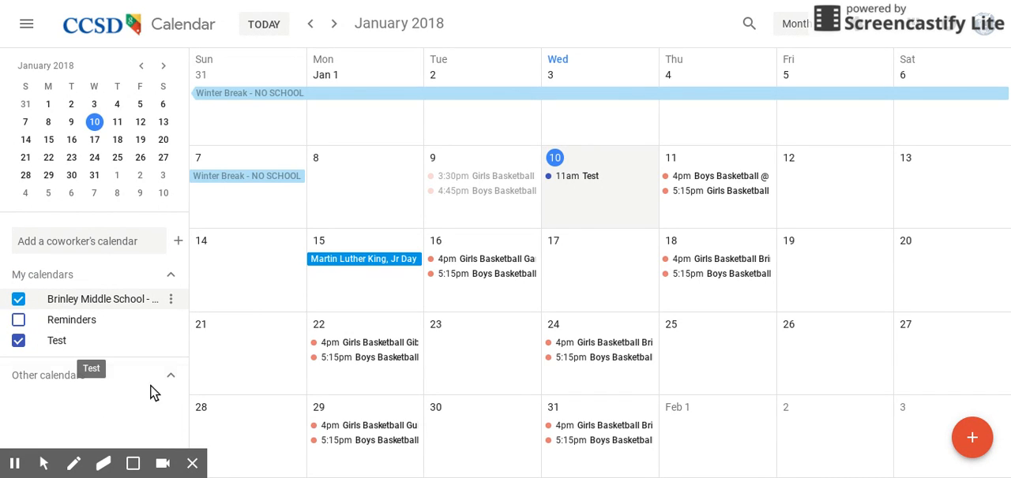